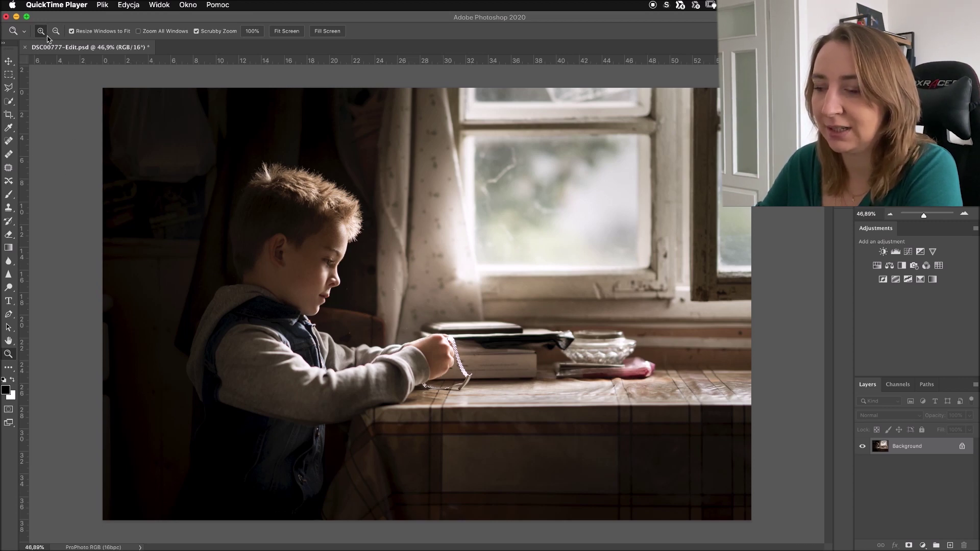
# Scrubby-zoom slightly into the window-lit photo of the boy at the table to inspect it
pyautogui.click(379, 293)
pyautogui.moveTo(369, 293); pyautogui.dragTo(372, 307)
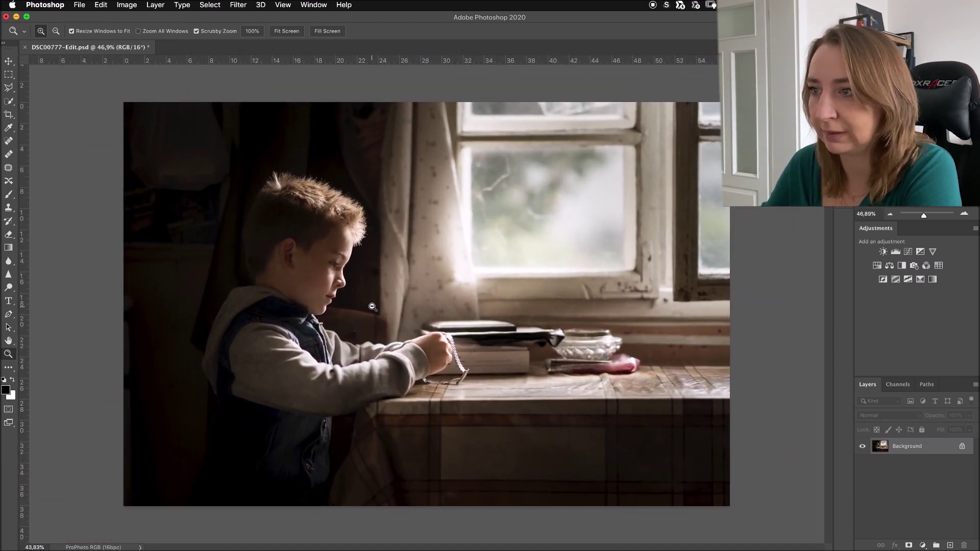
pyautogui.moveTo(373, 307); pyautogui.dragTo(374, 310)
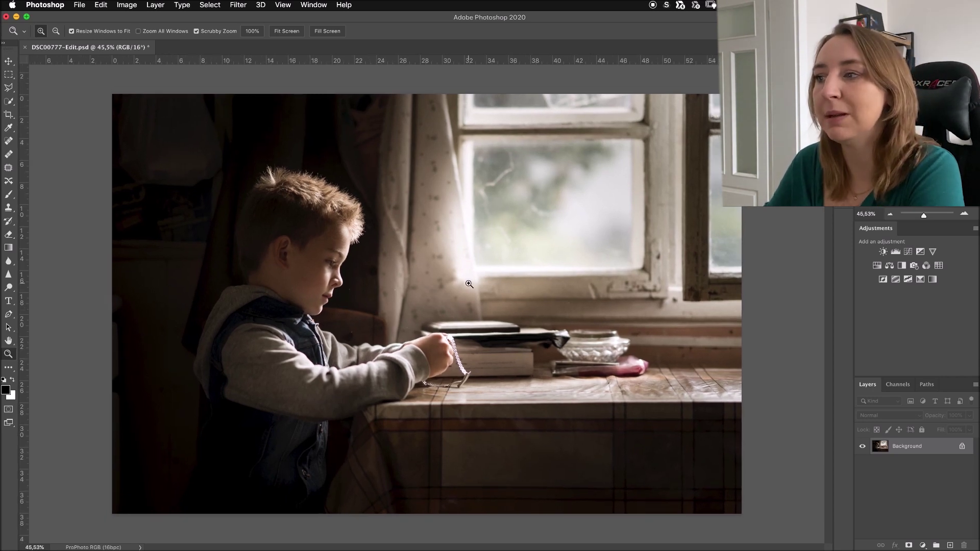
pyautogui.moveTo(469, 284); pyautogui.dragTo(471, 255)
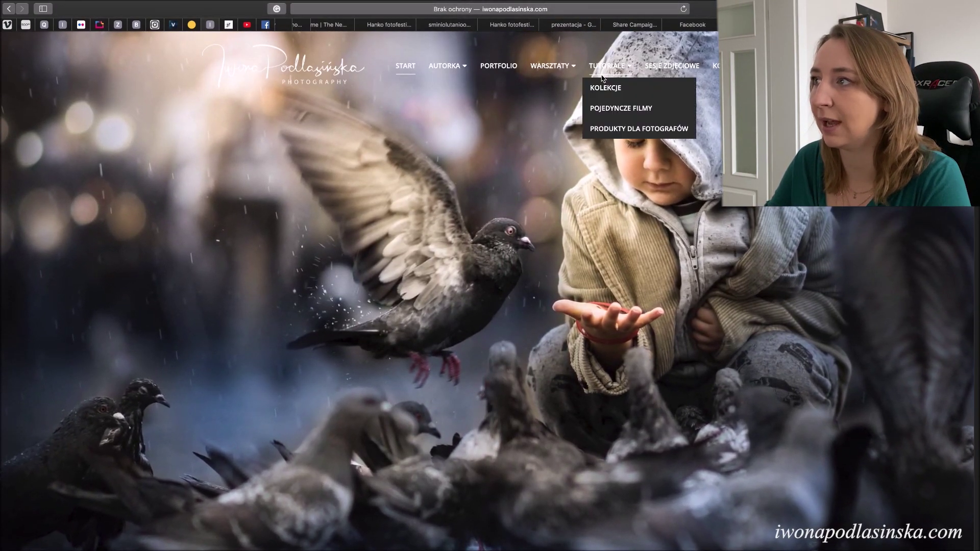
pyautogui.moveTo(610, 66)
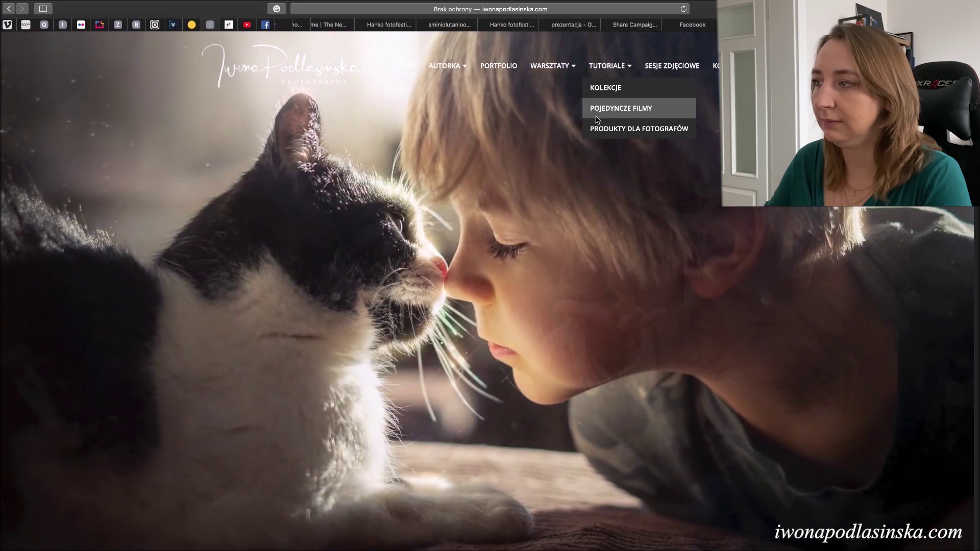
# Browse the Produkty dla fotografów page's Light Effects, Rain and Snow overlay packs, then return to Photoshop
pyautogui.click(598, 127)
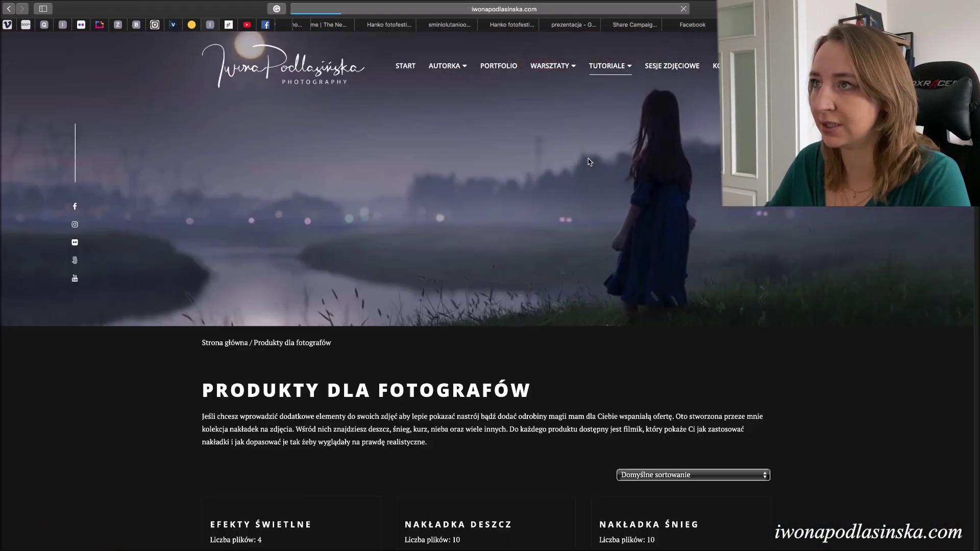
pyautogui.scroll(-3, 487, 276)
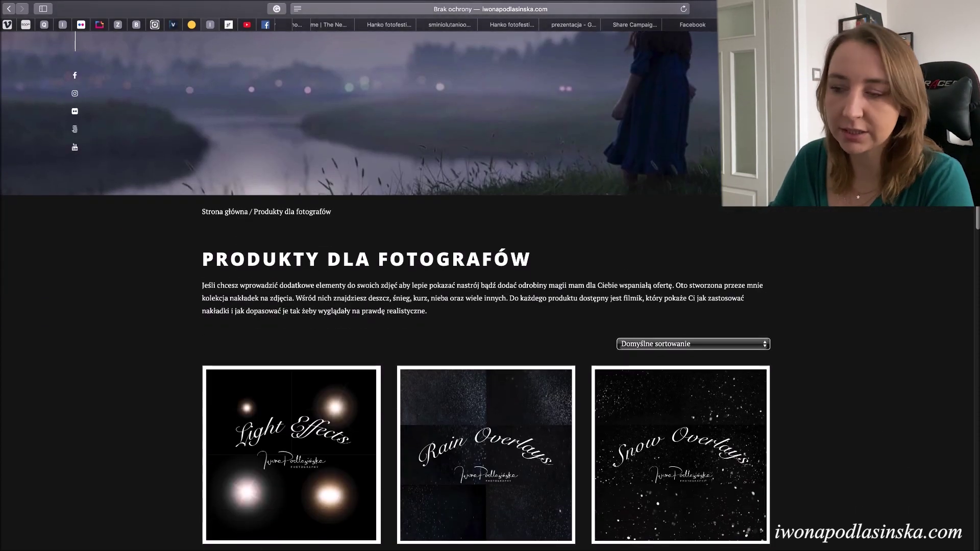
pyautogui.scroll(1, 390, 329)
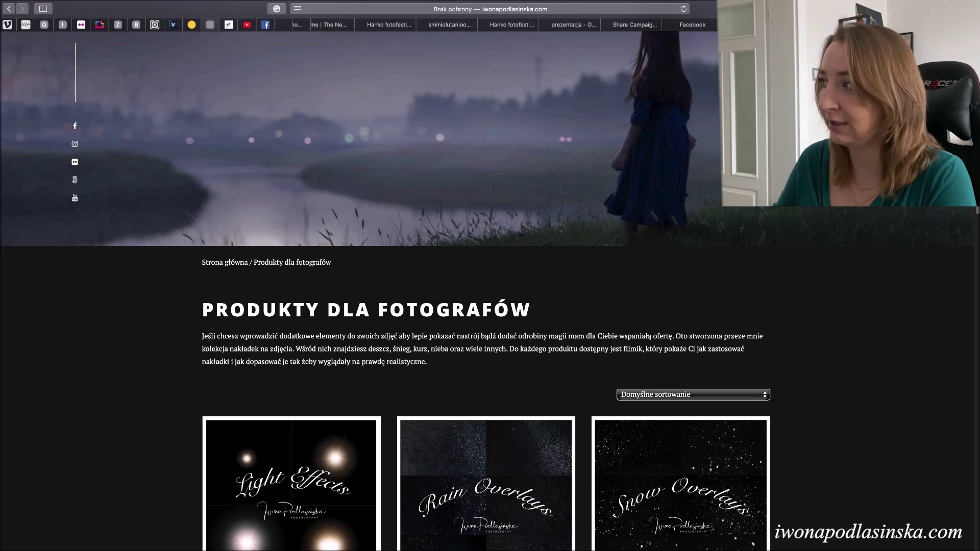
pyautogui.scroll(2, 390, 329)
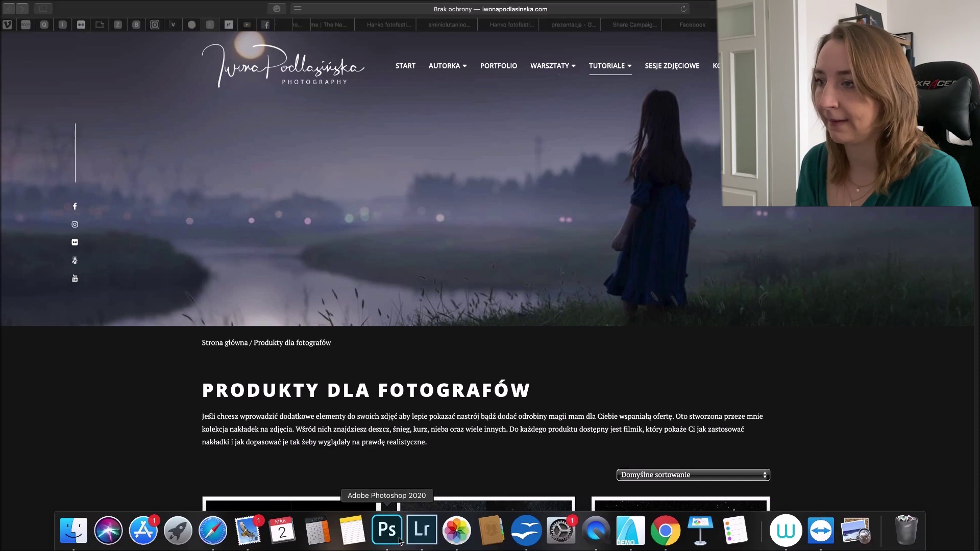
pyautogui.click(388, 536)
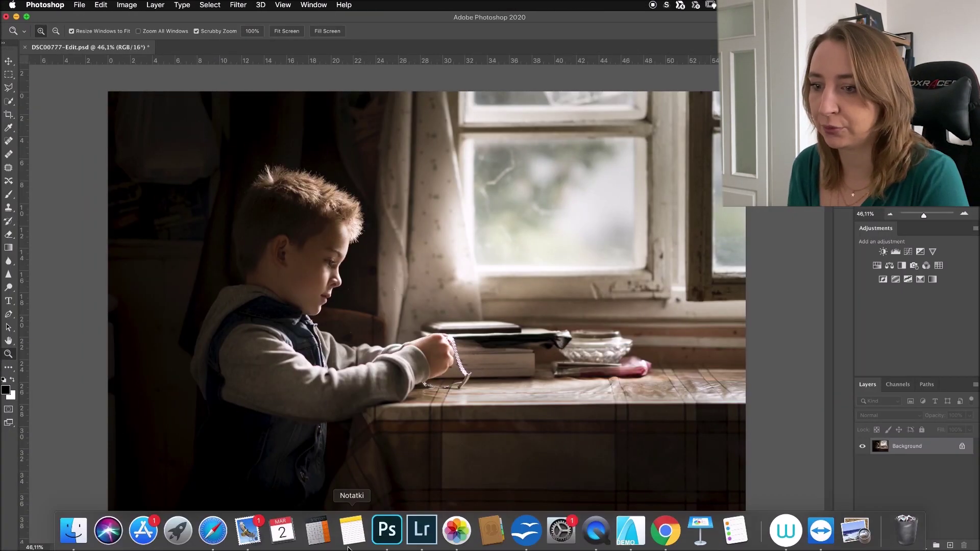
# Open the Dust by Iwona overlay folder on the SP PHD U3 drive in Finder
pyautogui.click(74, 531)
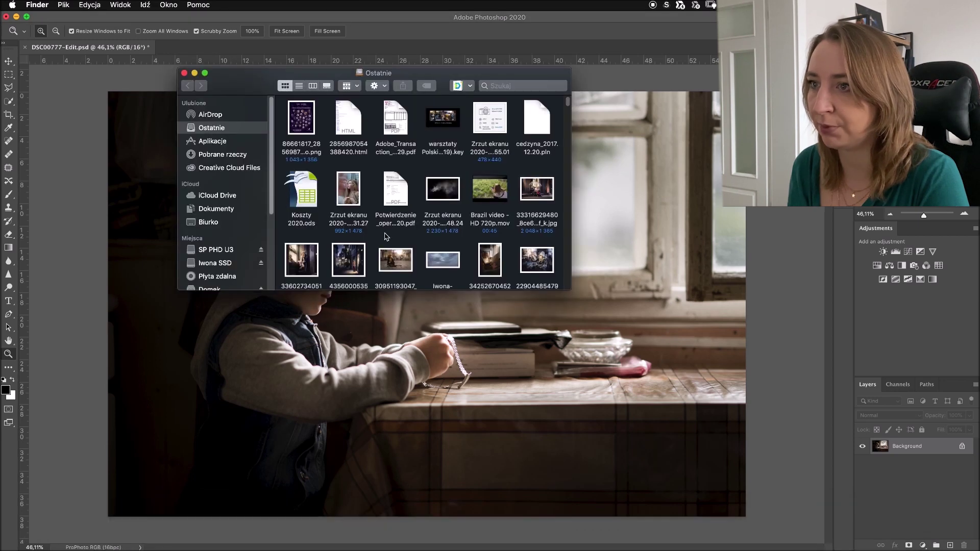
pyautogui.click(236, 249)
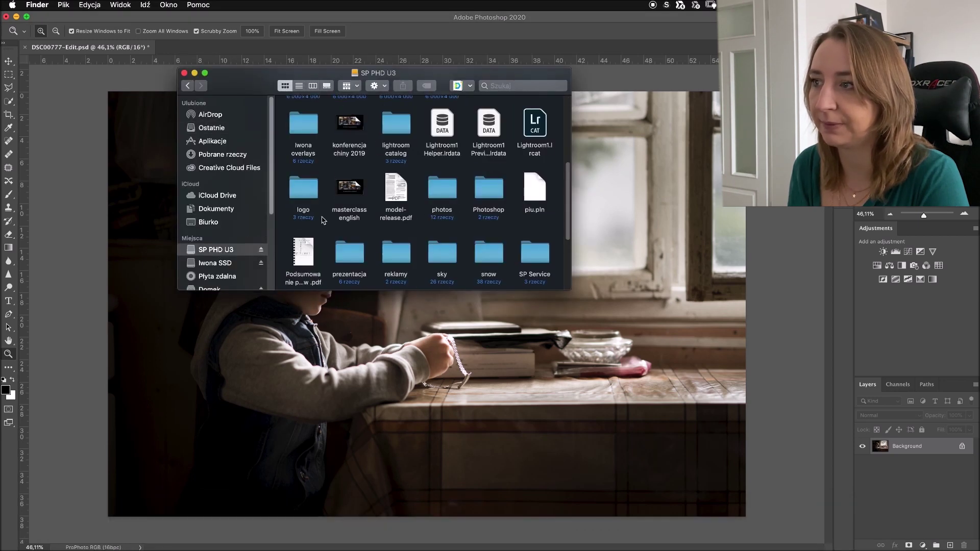
pyautogui.scroll(-1, 345, 253)
pyautogui.scroll(-2, 346, 252)
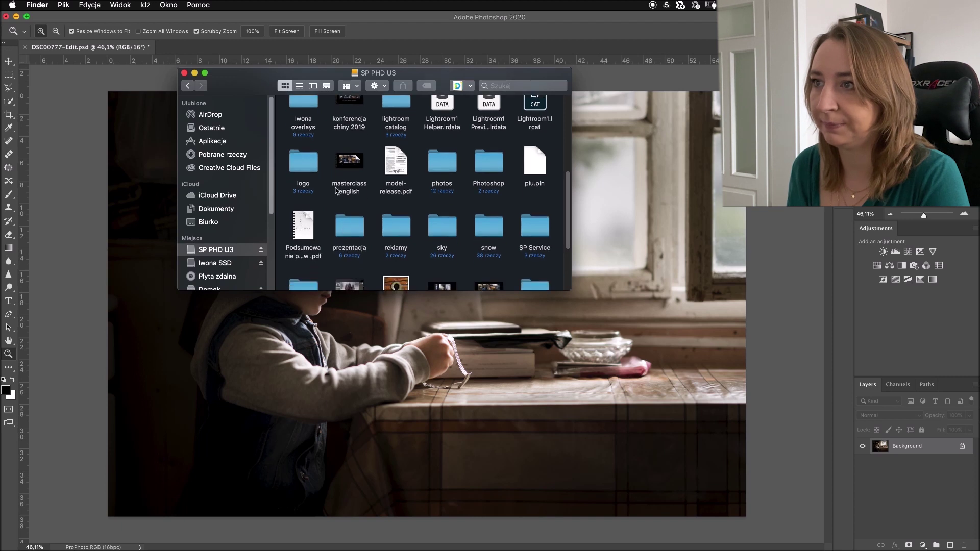
pyautogui.doubleClick(305, 105)
pyautogui.doubleClick(302, 114)
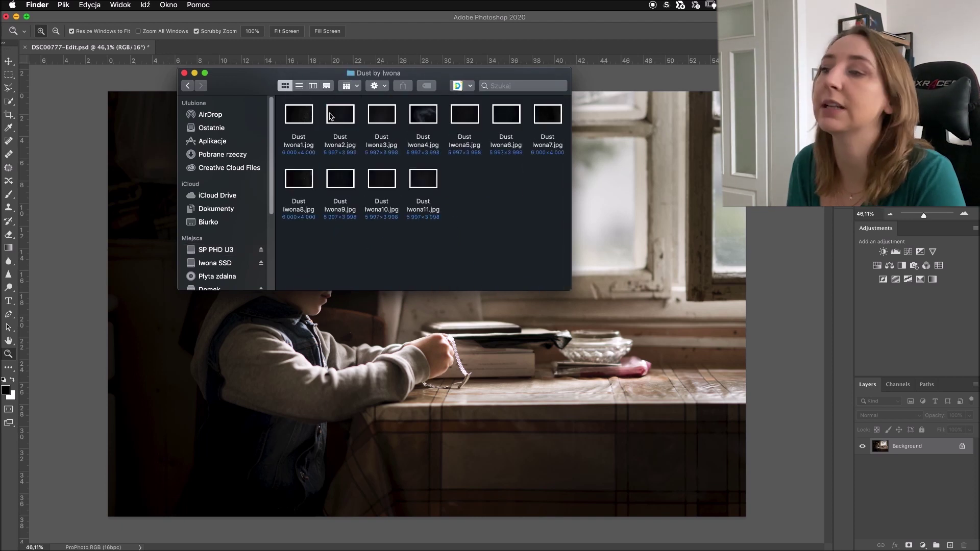
# Drag Dust Iwona1.jpg from Finder onto the Photoshop photo
pyautogui.moveTo(367, 80); pyautogui.dragTo(647, 83)
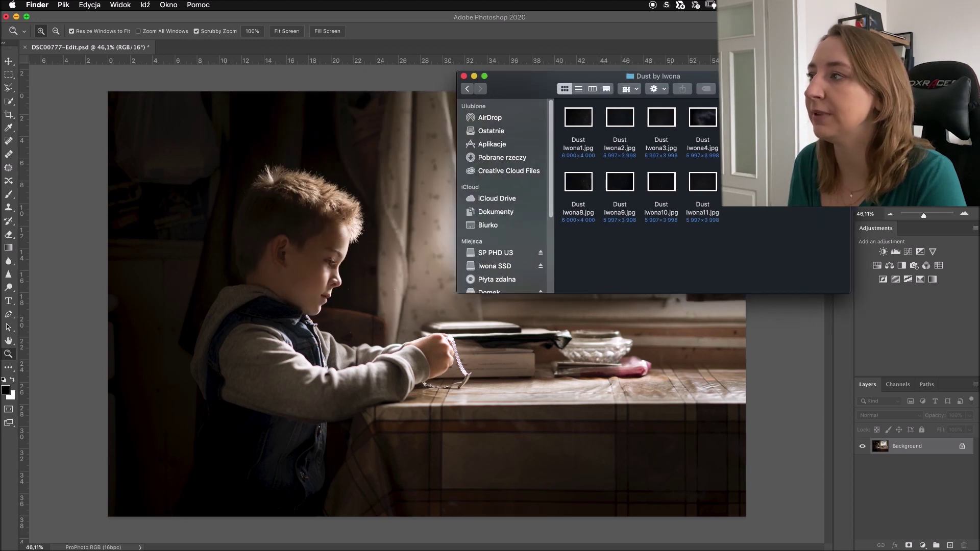
pyautogui.click(581, 120)
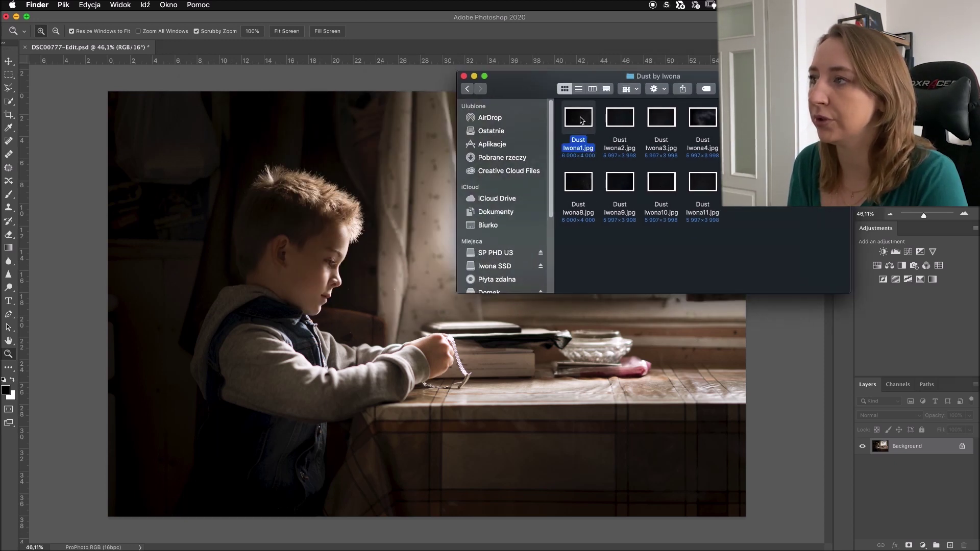
pyautogui.moveTo(580, 120); pyautogui.dragTo(407, 253)
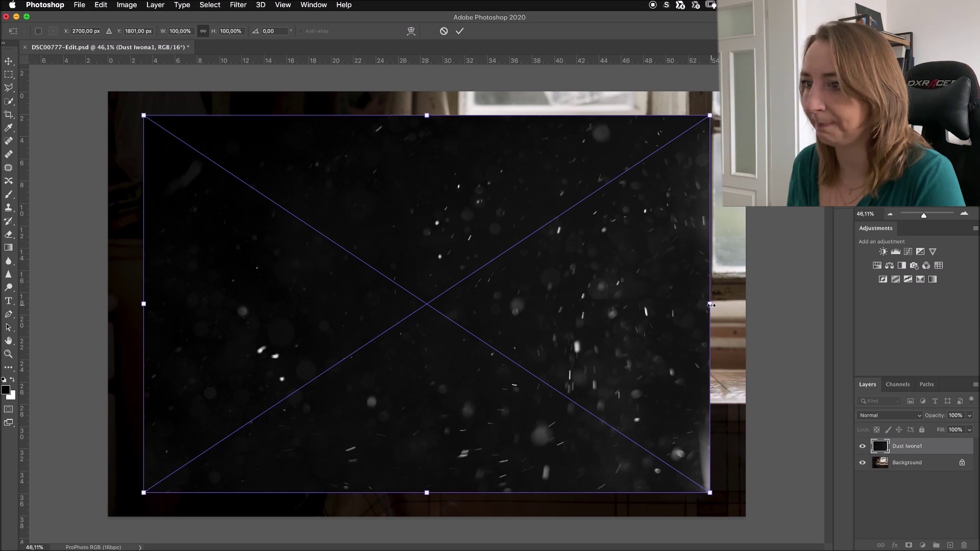
# Scale the Dust Iwona1 placement to 56.77% and centre it over the boy and tabletop
pyautogui.moveTo(712, 307); pyautogui.dragTo(511, 346)
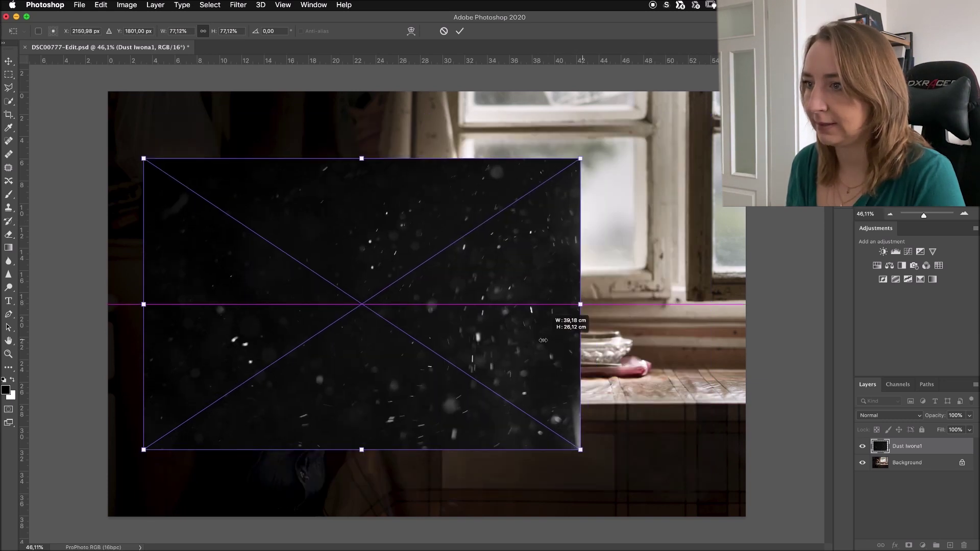
pyautogui.moveTo(511, 345); pyautogui.dragTo(457, 351)
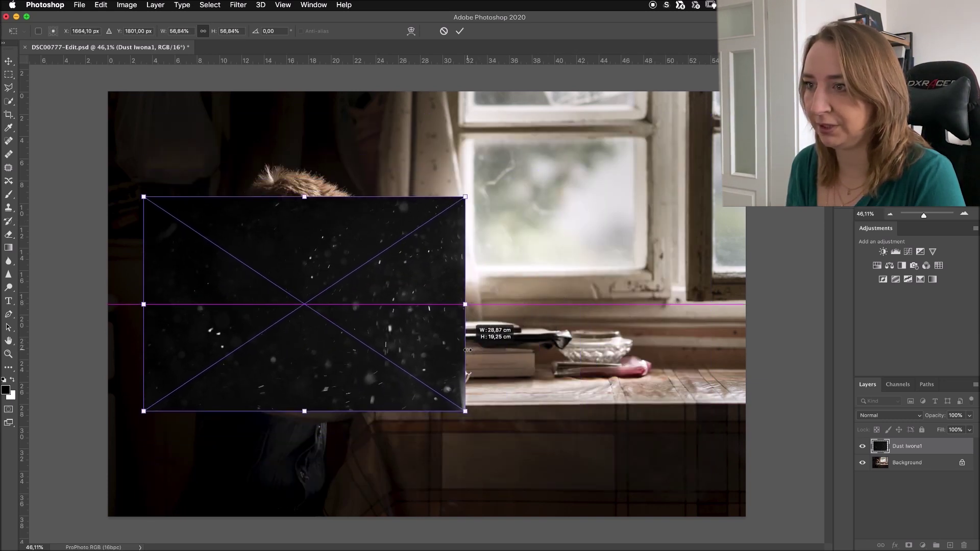
pyautogui.moveTo(316, 265); pyautogui.dragTo(616, 325)
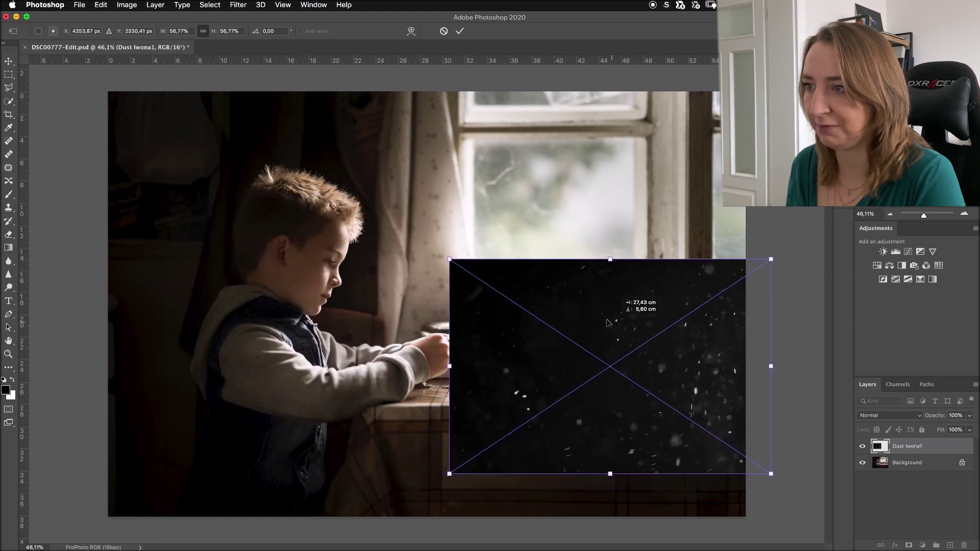
pyautogui.moveTo(501, 340); pyautogui.dragTo(454, 311)
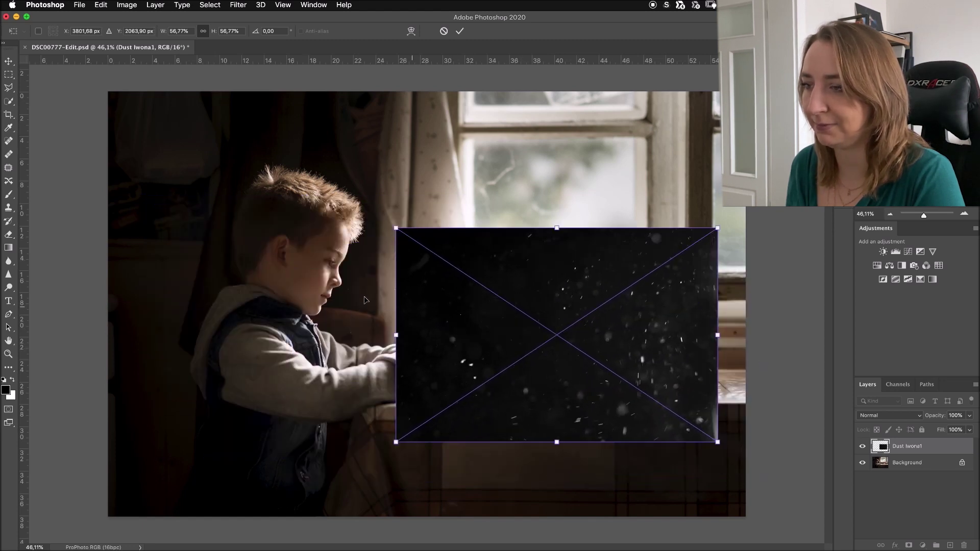
pyautogui.moveTo(415, 297); pyautogui.dragTo(317, 269)
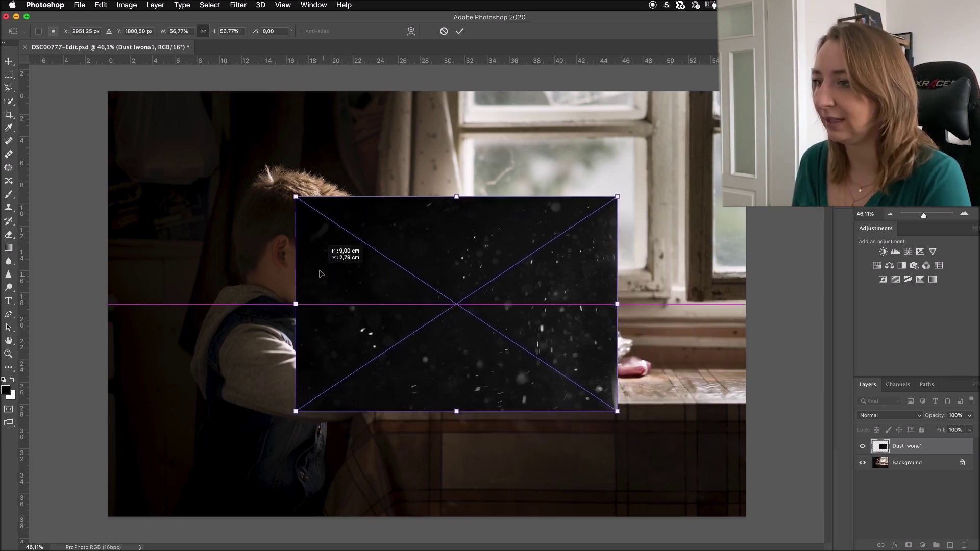
pyautogui.moveTo(484, 250); pyautogui.dragTo(480, 250)
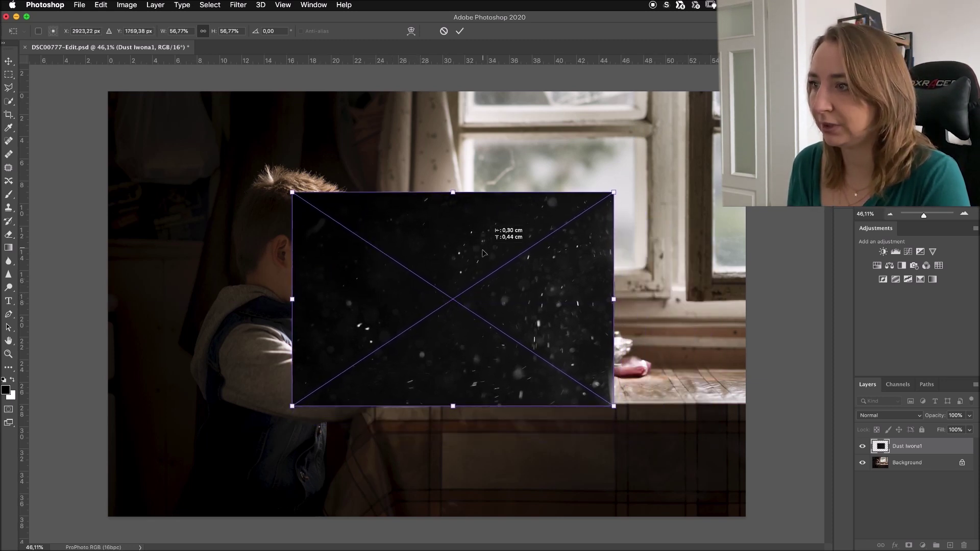
pyautogui.rightClick(483, 249)
pyautogui.click(427, 263)
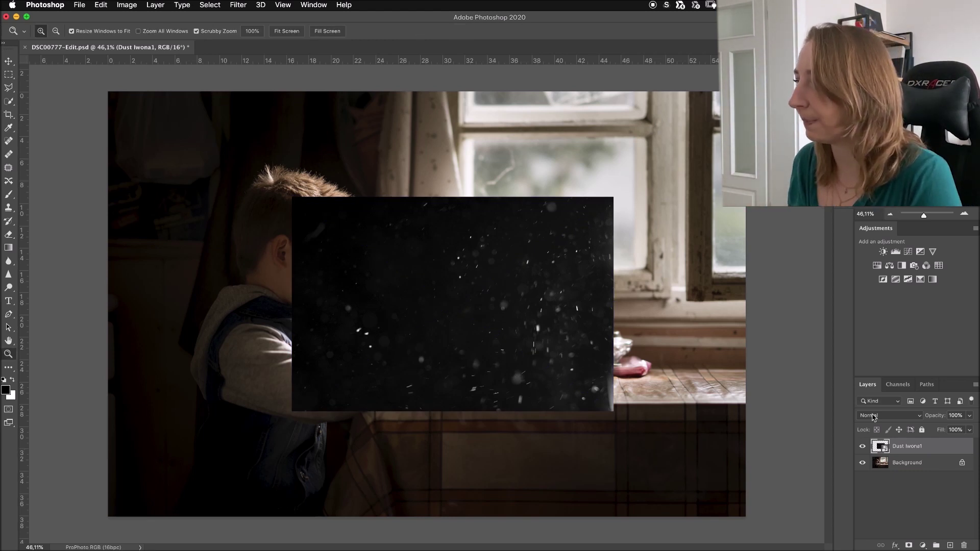
# Set the Dust Iwona1 layer's blend mode to Screen
pyautogui.click(888, 415)
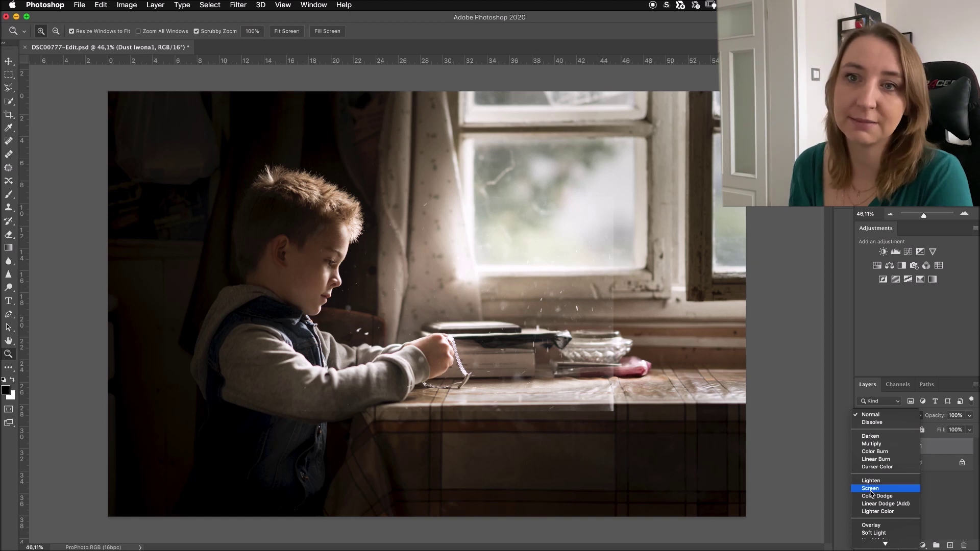
pyautogui.click(871, 490)
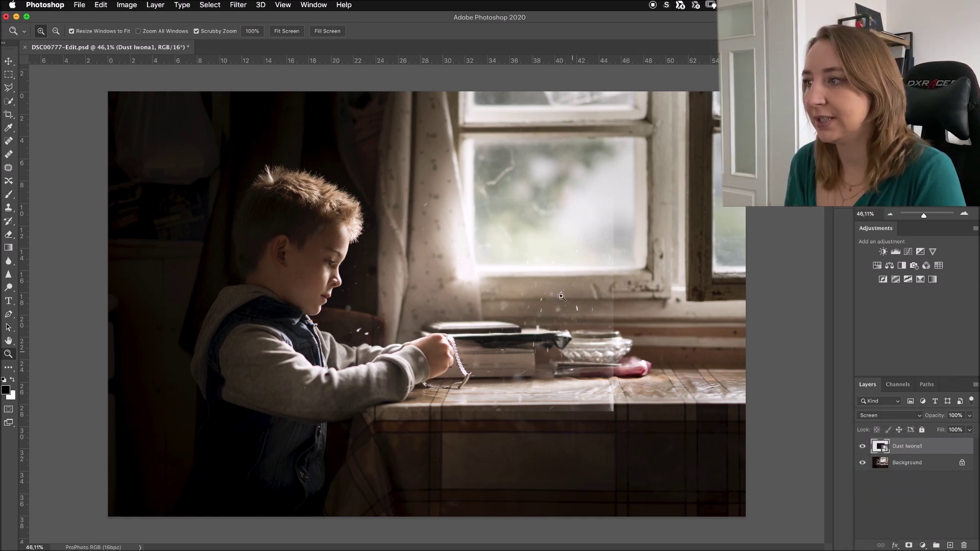
pyautogui.moveTo(615, 225); pyautogui.dragTo(625, 244)
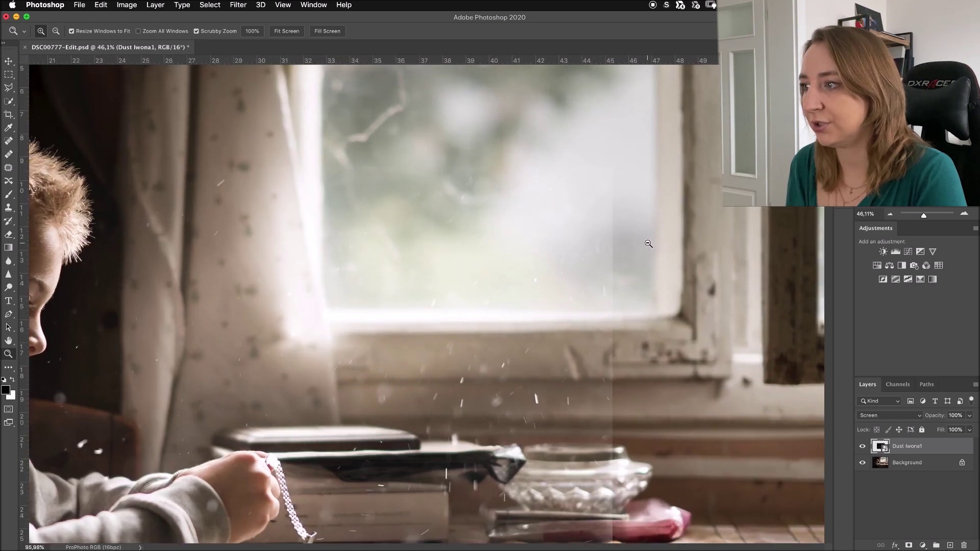
pyautogui.moveTo(531, 309); pyautogui.dragTo(306, 222)
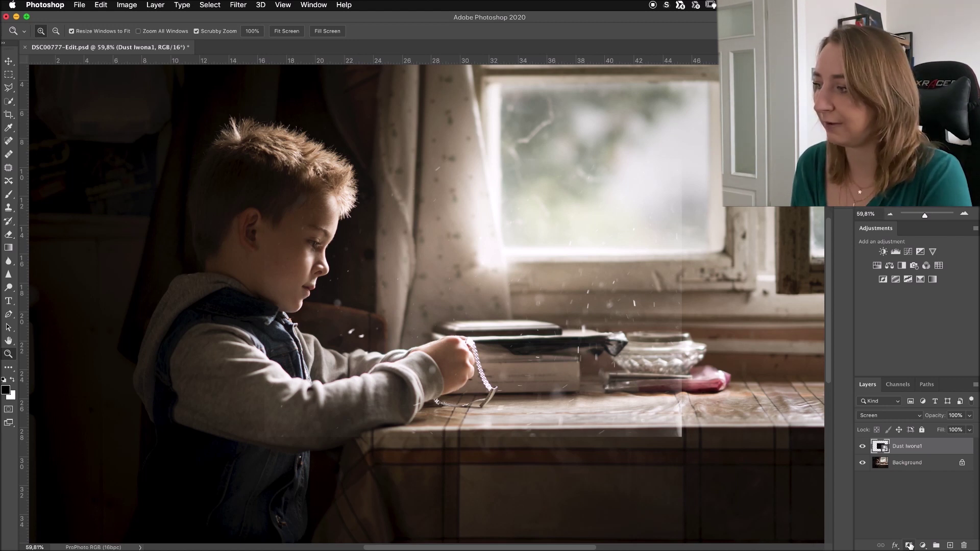
# Add a white layer mask to Dust Iwona1 and set a soft round brush, 0% hardness, 600 px
pyautogui.click(909, 546)
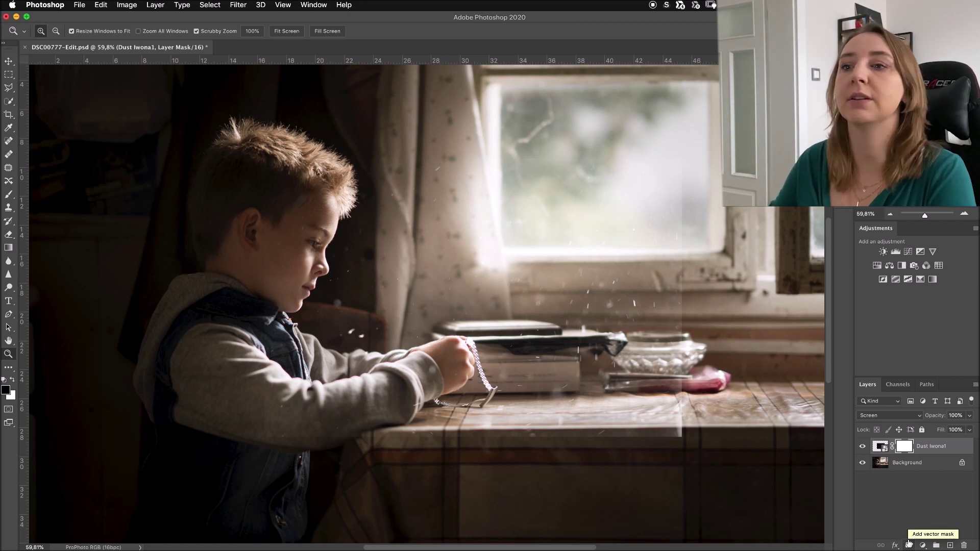
pyautogui.click(17, 194)
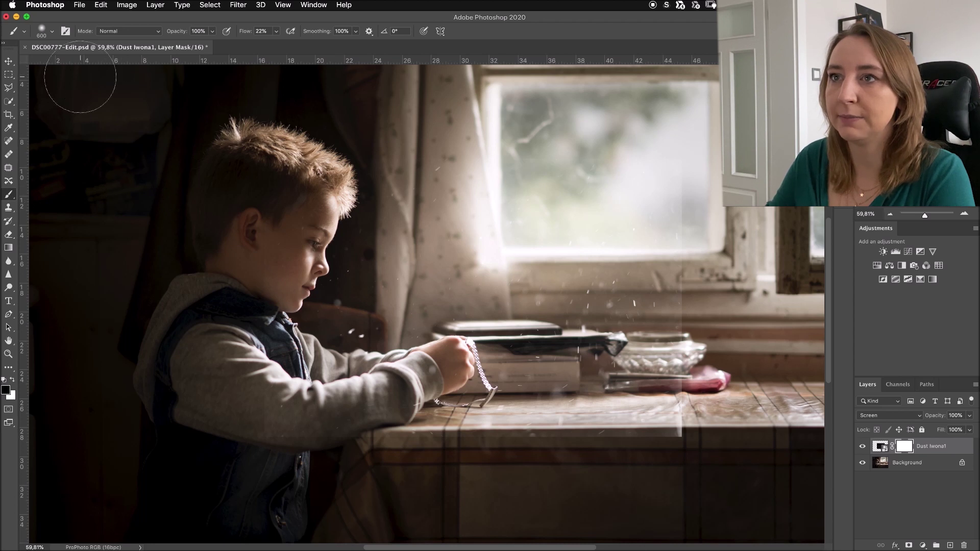
pyautogui.click(53, 32)
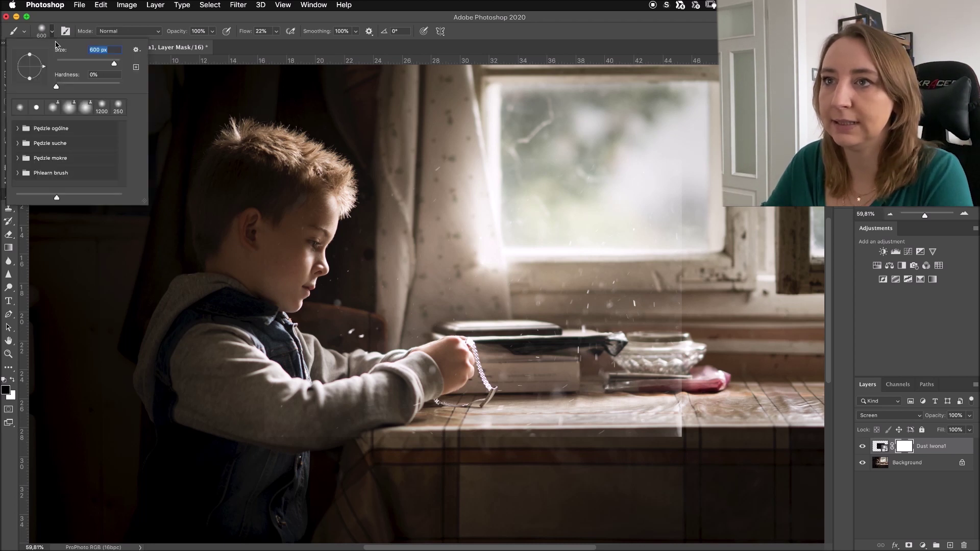
pyautogui.click(55, 33)
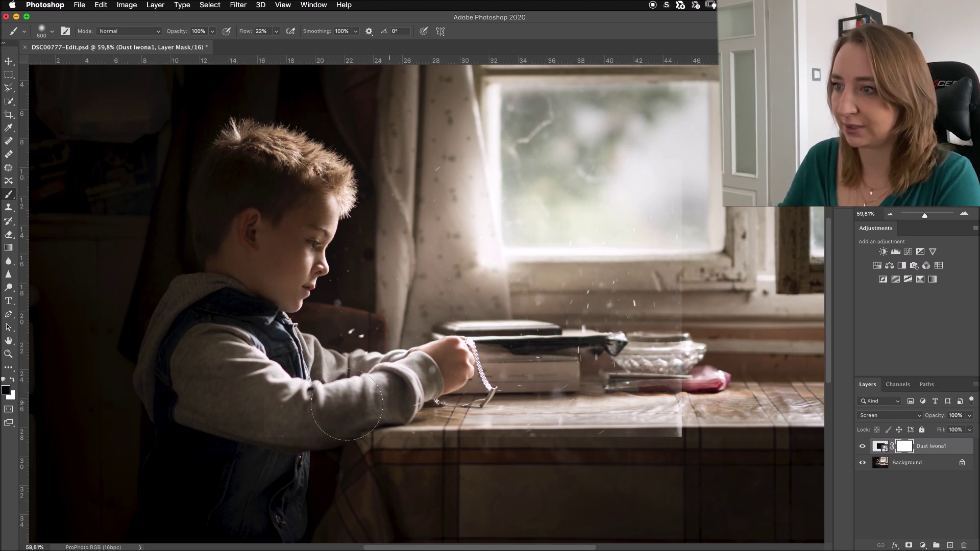
# Paint black on the mask over the curtain, sleeve and table, resizing with [ and ]
pyautogui.moveTo(335, 370); pyautogui.dragTo(276, 306)
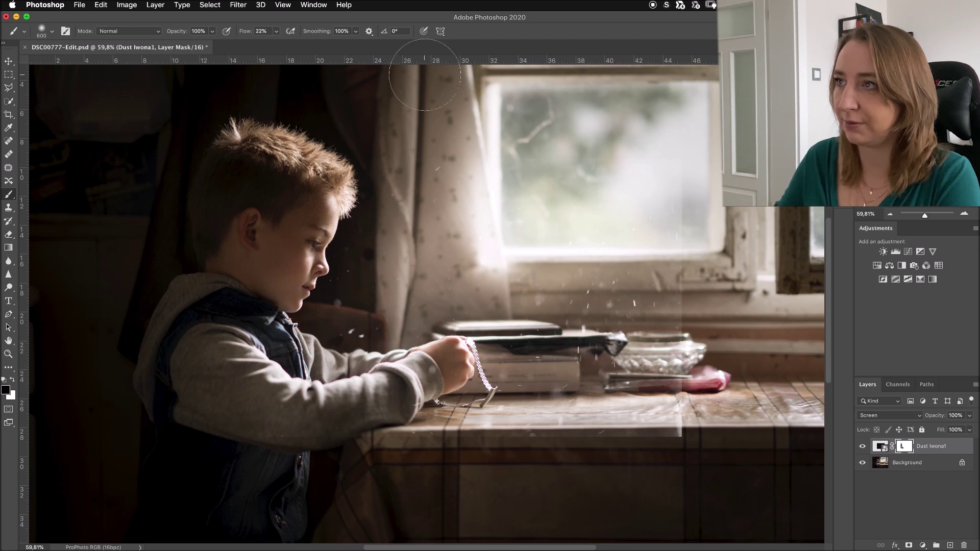
pyautogui.press('[')
pyautogui.press('[')
pyautogui.press('[')
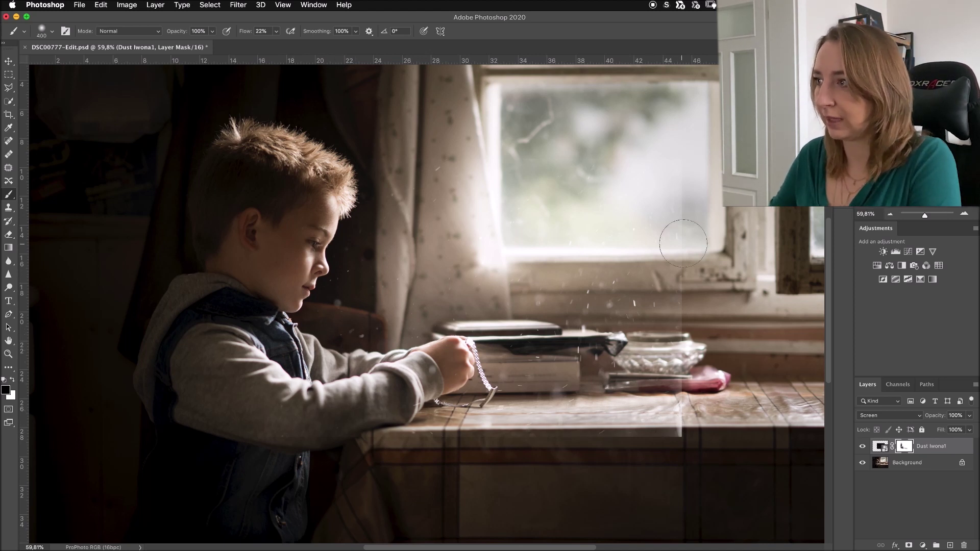
pyautogui.press(']')
pyautogui.press(']')
pyautogui.press(']')
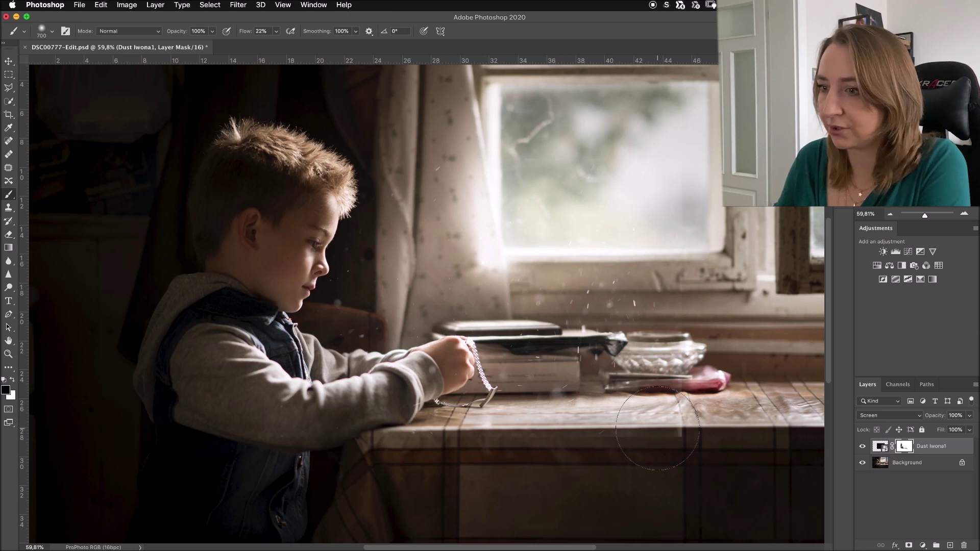
pyautogui.press(']')
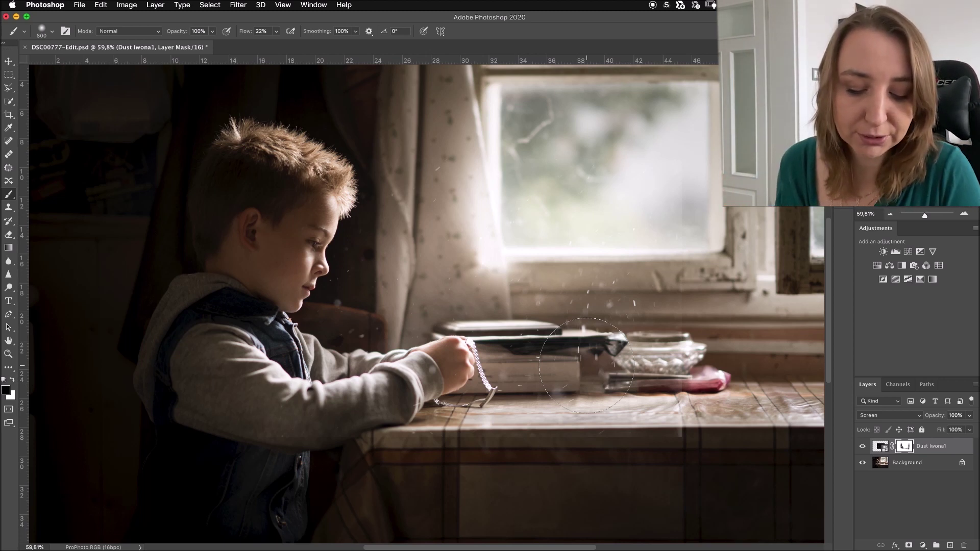
# Enlarge the brush to about 916 px and mask more dust over the boy and table front
pyautogui.moveTo(441, 448)
pyautogui.mouseDown()
pyautogui.moveTo(384, 460)
pyautogui.moveTo(443, 456)
pyautogui.mouseUp()
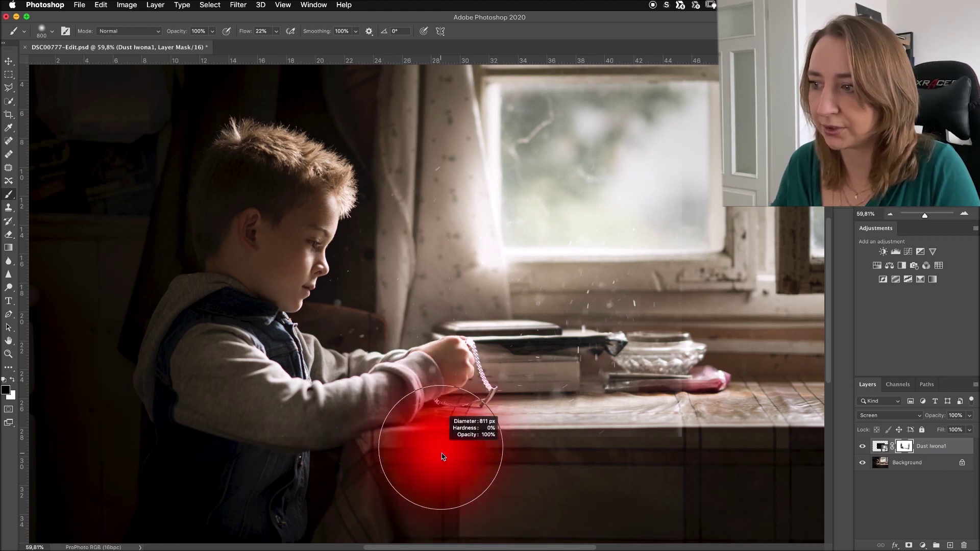
pyautogui.moveTo(442, 456); pyautogui.dragTo(459, 457)
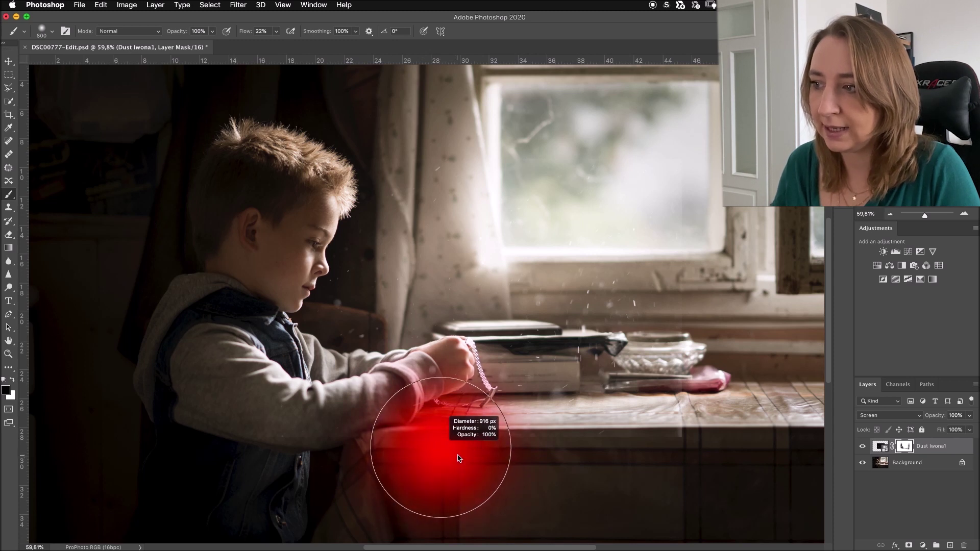
pyautogui.moveTo(448, 347); pyautogui.dragTo(444, 513)
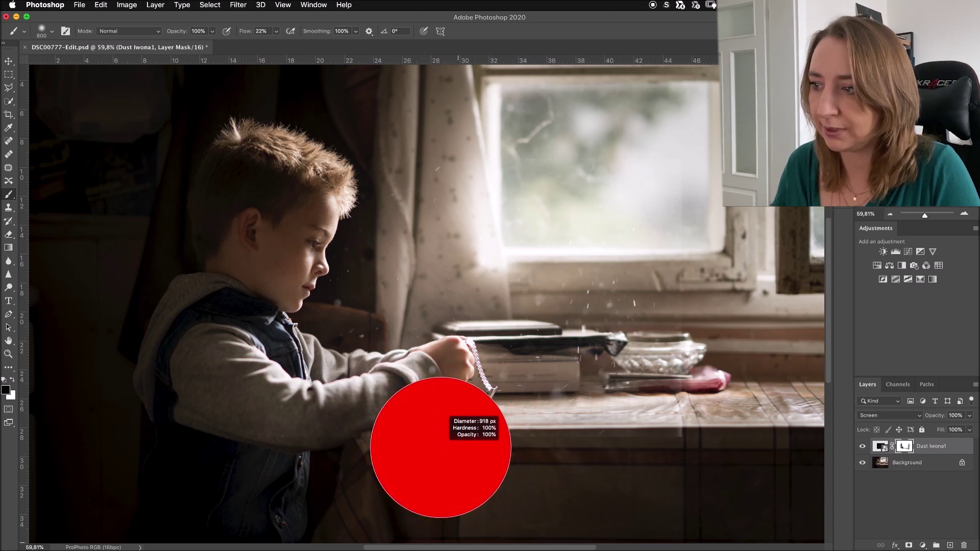
pyautogui.moveTo(438, 434)
pyautogui.mouseDown()
pyautogui.moveTo(442, 499)
pyautogui.moveTo(431, 220)
pyautogui.mouseUp()
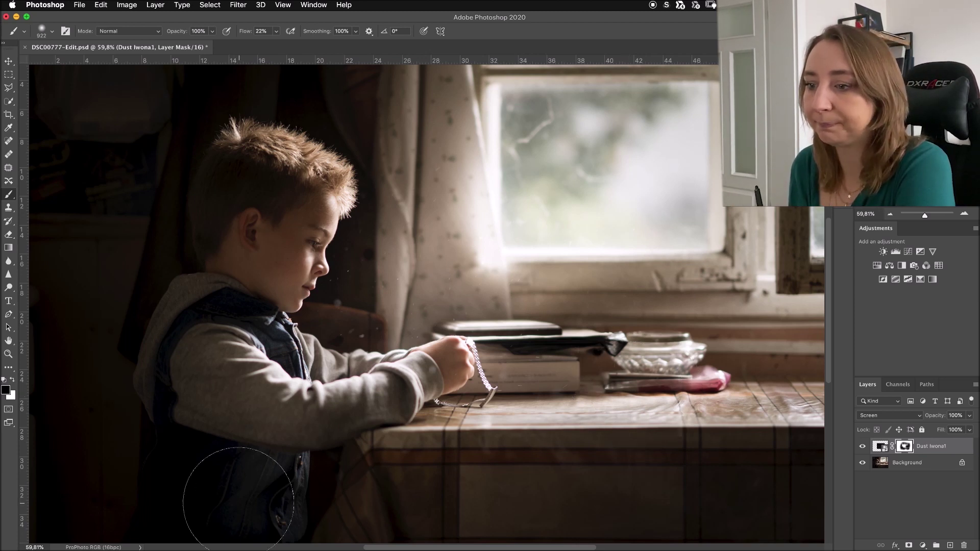
pyautogui.moveTo(127, 549)
pyautogui.click(74, 531)
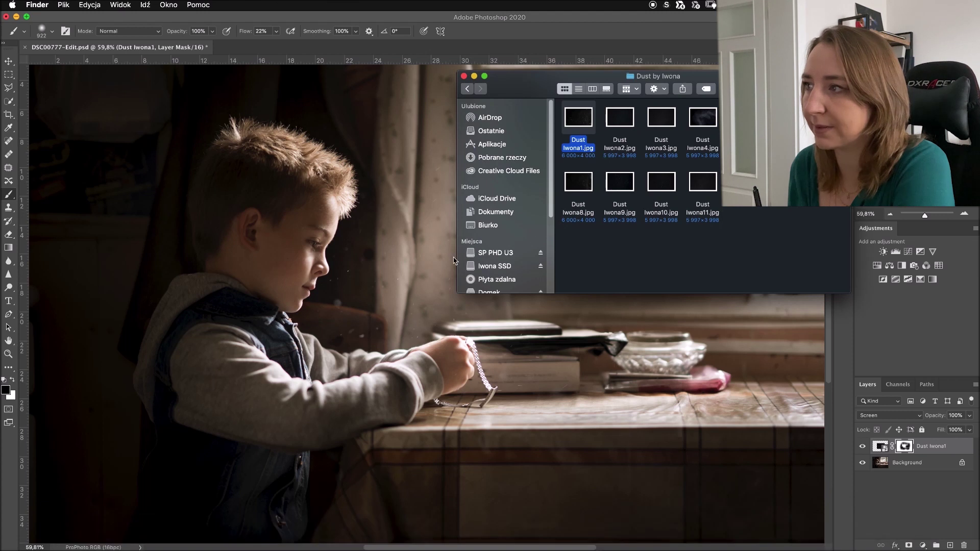
# Drag the star3 Iwona image from the Light effects folder onto the photo
pyautogui.click(467, 89)
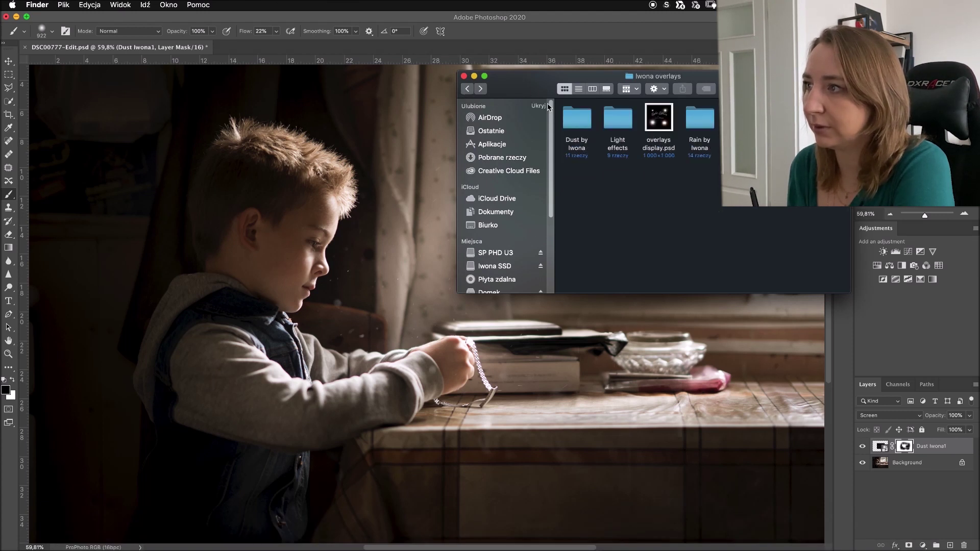
pyautogui.doubleClick(618, 118)
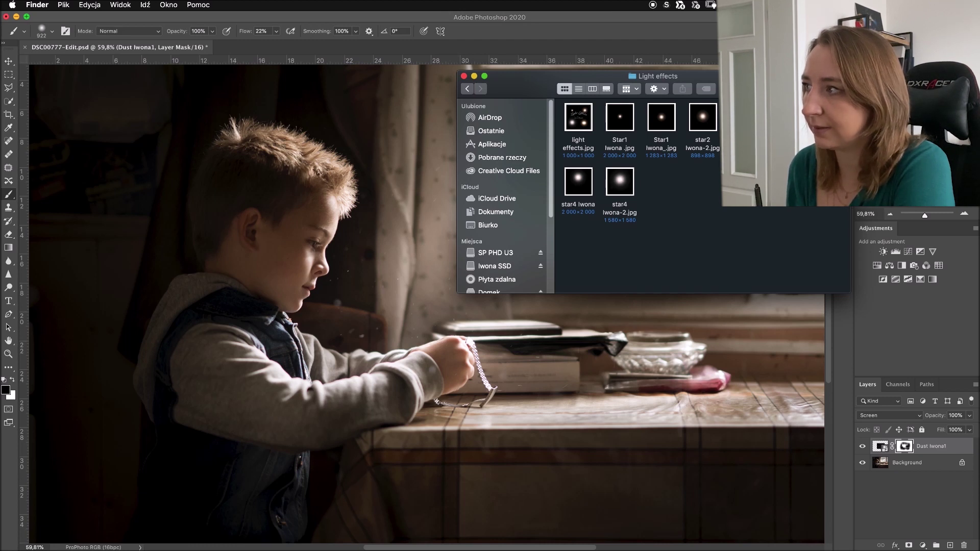
pyautogui.moveTo(646, 164)
pyautogui.mouseDown()
pyautogui.moveTo(416, 208)
pyautogui.moveTo(439, 250)
pyautogui.mouseUp()
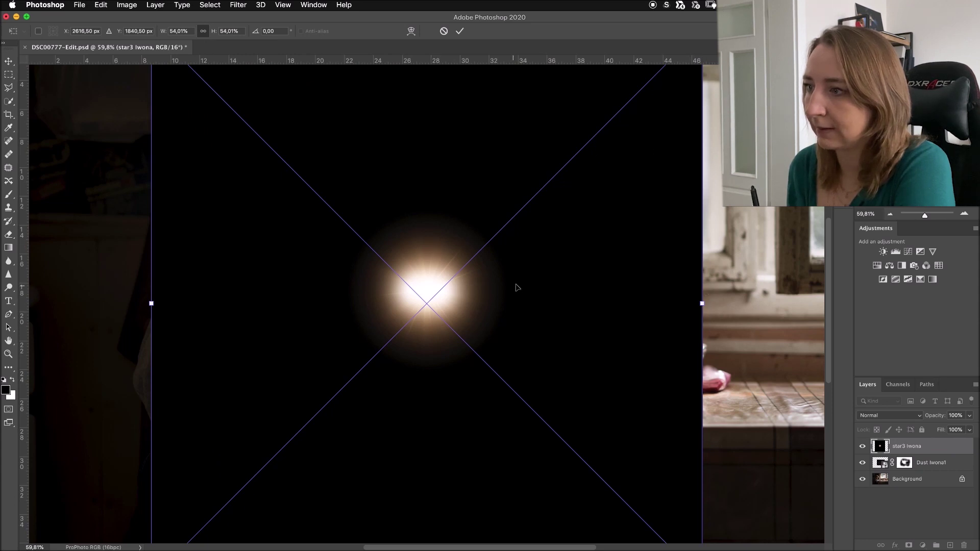
# Set the star3 Iwona layer to Screen blend mode so its black background disappears
pyautogui.moveTo(514, 289); pyautogui.dragTo(591, 249)
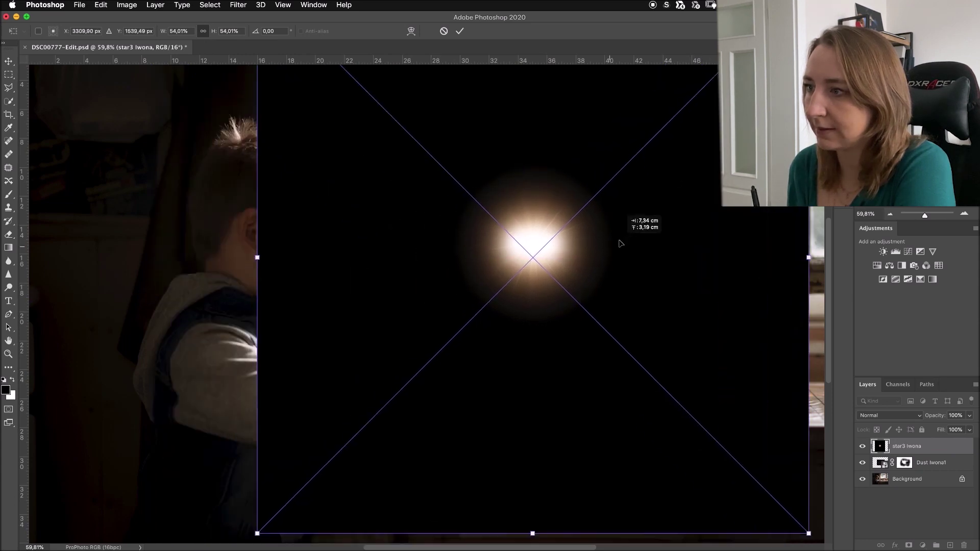
pyautogui.click(865, 417)
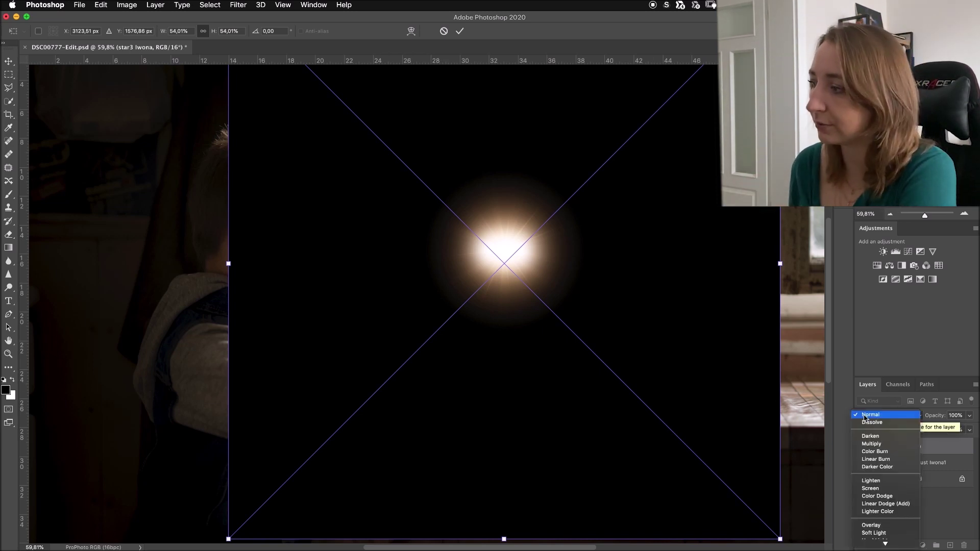
pyautogui.click(894, 493)
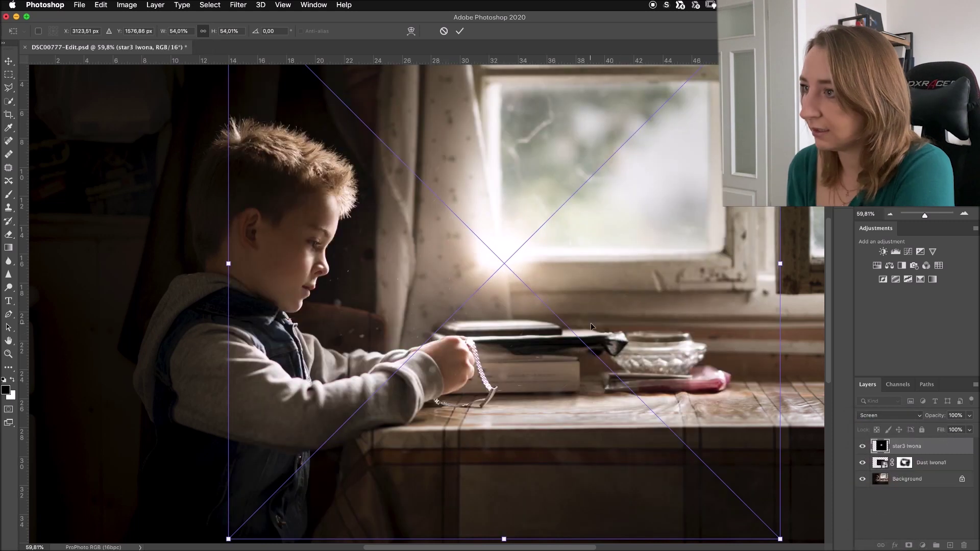
# Enlarge the star glow and position it over the window's left edge
pyautogui.moveTo(499, 246)
pyautogui.mouseDown()
pyautogui.moveTo(508, 232)
pyautogui.moveTo(483, 260)
pyautogui.mouseUp()
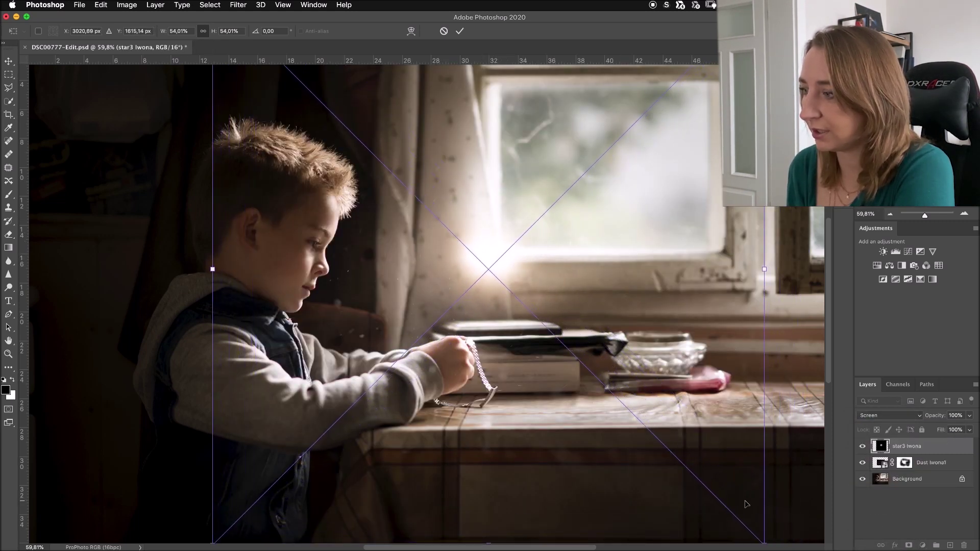
pyautogui.moveTo(651, 348); pyautogui.dragTo(640, 245)
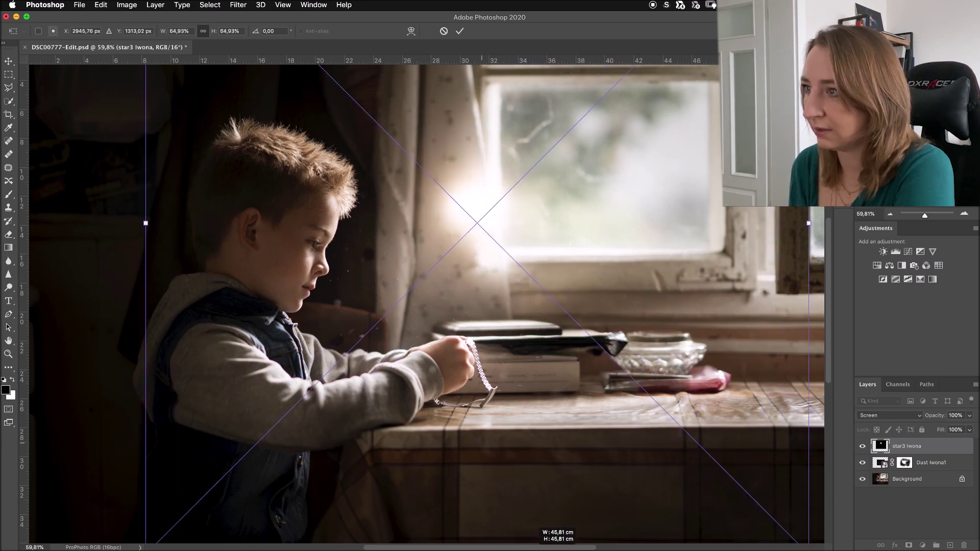
pyautogui.moveTo(482, 441); pyautogui.dragTo(506, 540)
pyautogui.moveTo(513, 183); pyautogui.dragTo(571, 218)
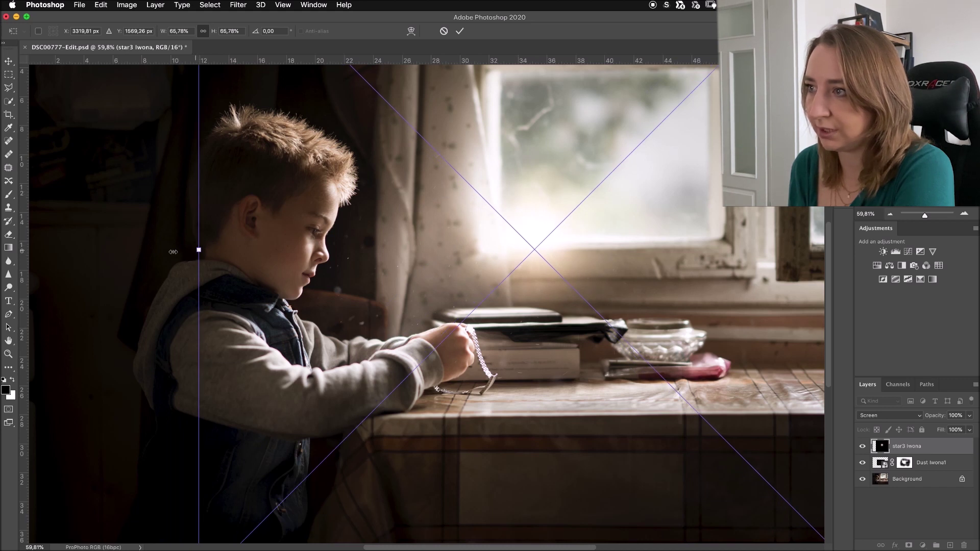
pyautogui.moveTo(173, 251); pyautogui.dragTo(77, 245)
pyautogui.moveTo(461, 226)
pyautogui.mouseDown()
pyautogui.moveTo(532, 213)
pyautogui.moveTo(518, 193)
pyautogui.mouseUp()
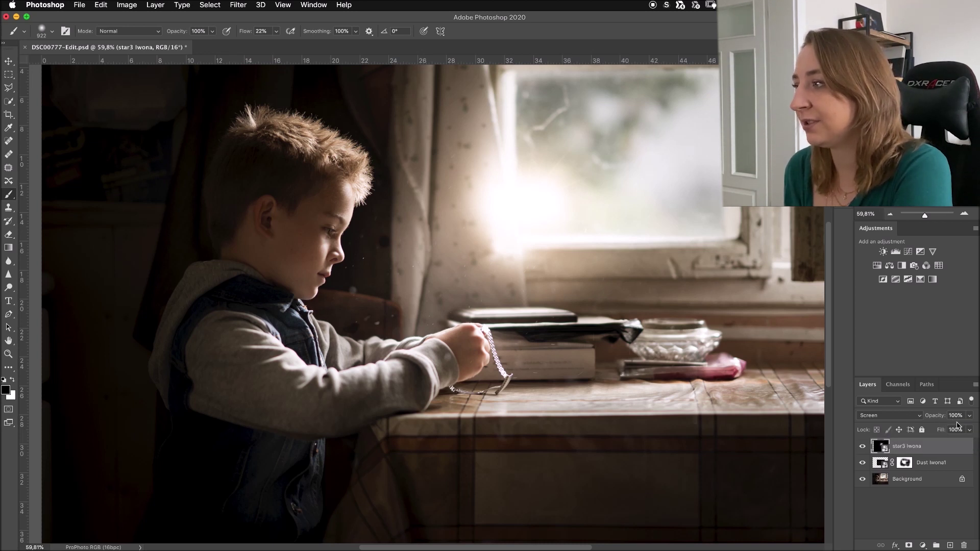
# Lower the star3 Iwona layer to 57% opacity and move it beside the window
pyautogui.moveTo(969, 419); pyautogui.dragTo(946, 431)
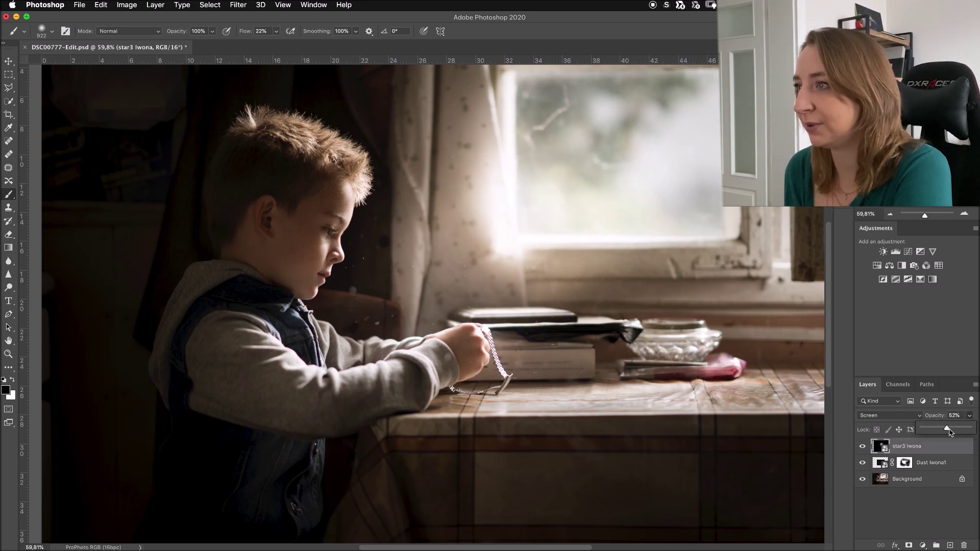
pyautogui.click(8, 73)
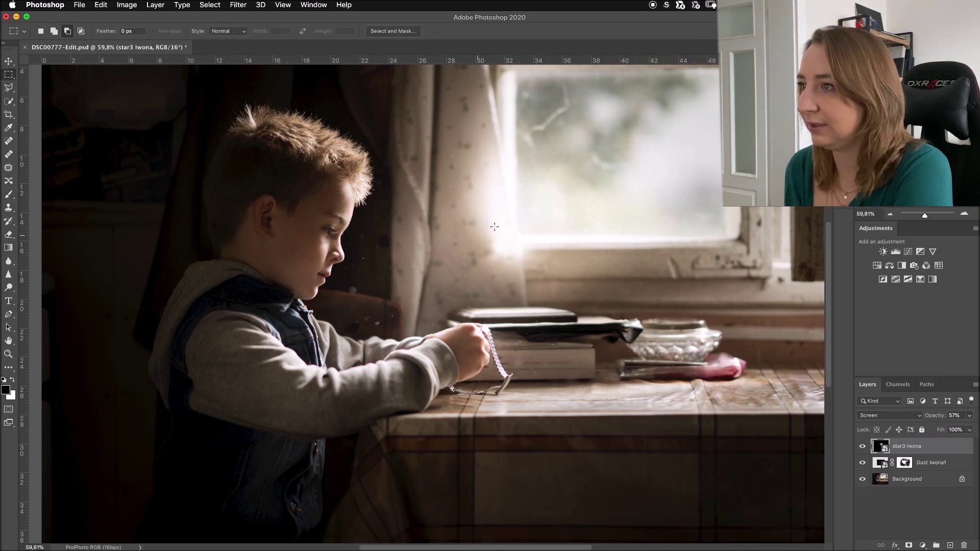
pyautogui.press('v')
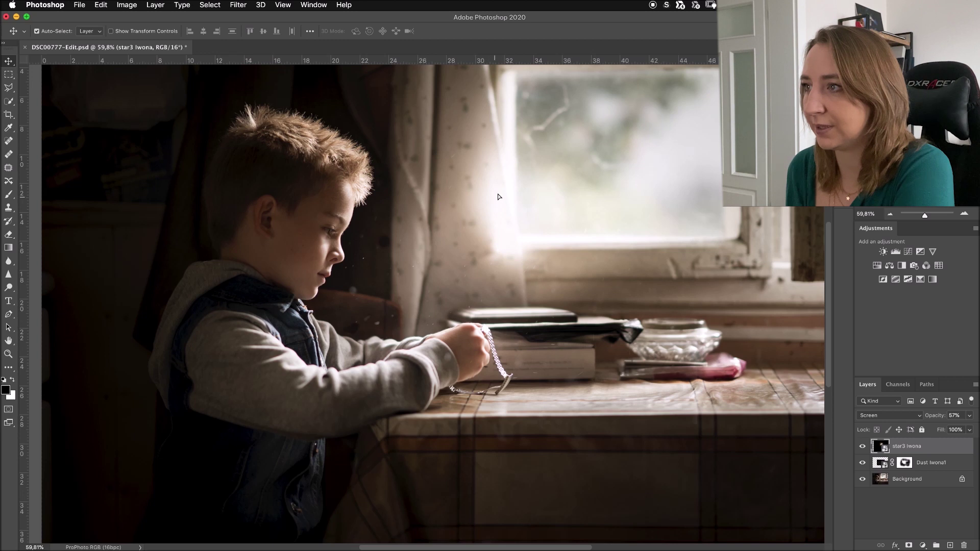
pyautogui.moveTo(499, 196); pyautogui.dragTo(695, 115)
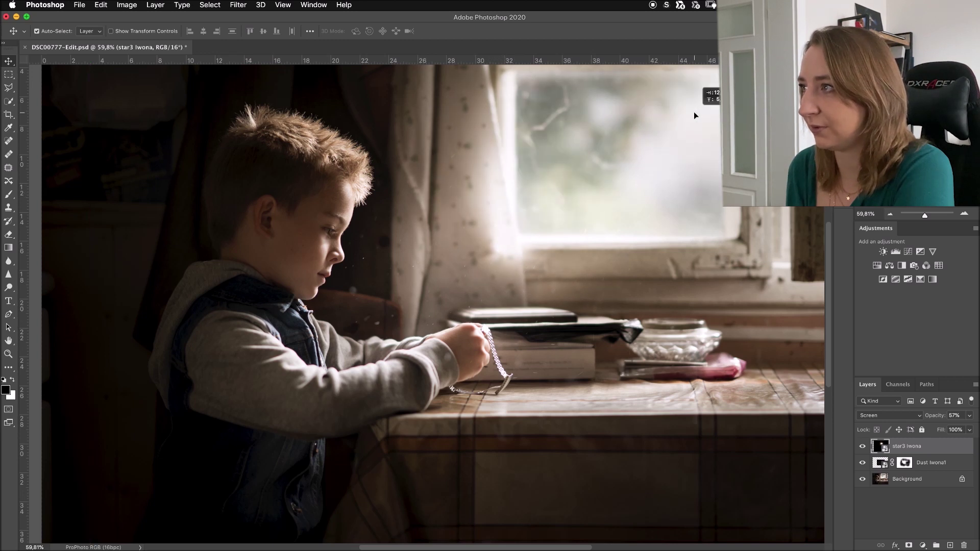
pyautogui.moveTo(694, 113); pyautogui.dragTo(694, 113)
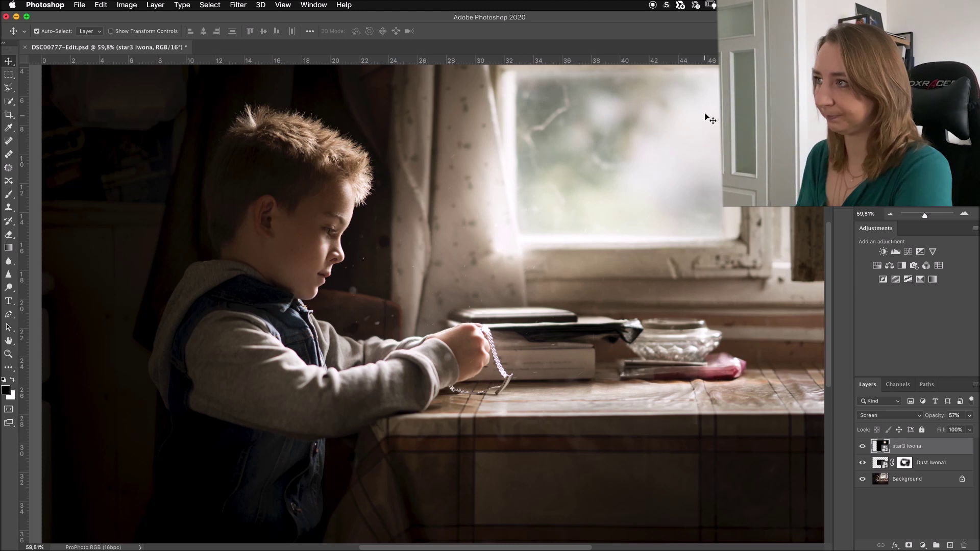
pyautogui.moveTo(718, 96)
pyautogui.mouseDown()
pyautogui.moveTo(280, 276)
pyautogui.moveTo(670, 285)
pyautogui.mouseUp()
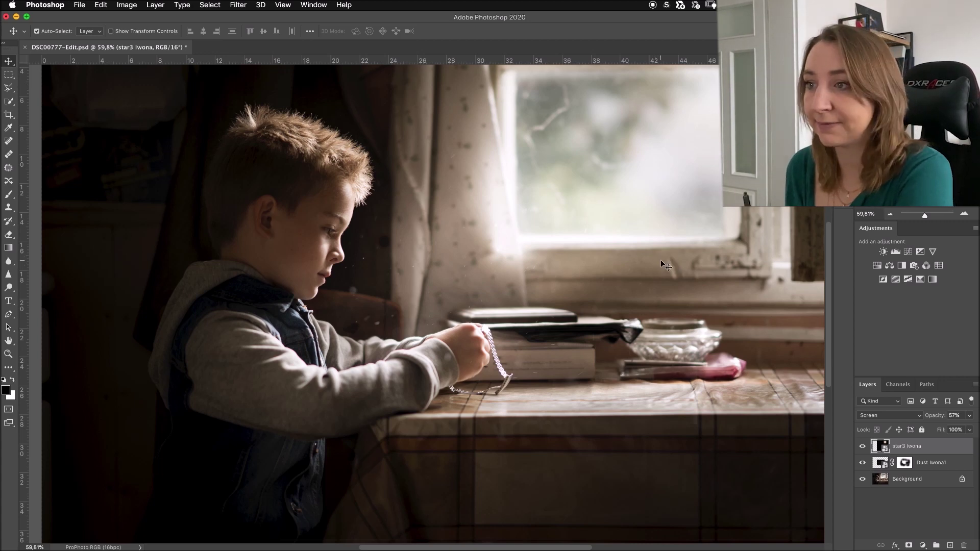
pyautogui.moveTo(387, 545)
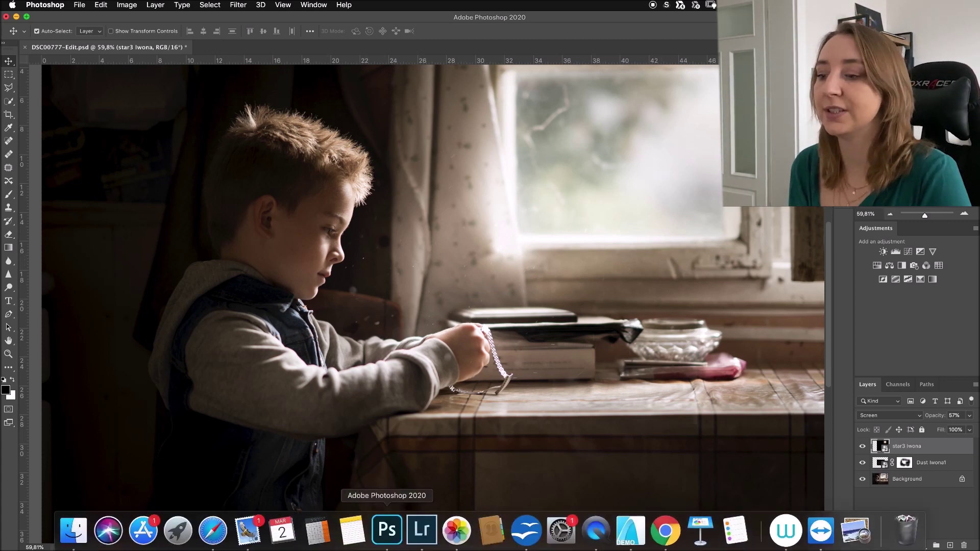
# Bring Safari to the front showing the photographer's 'Produkty dla fotografów' overlay products page
pyautogui.click(213, 530)
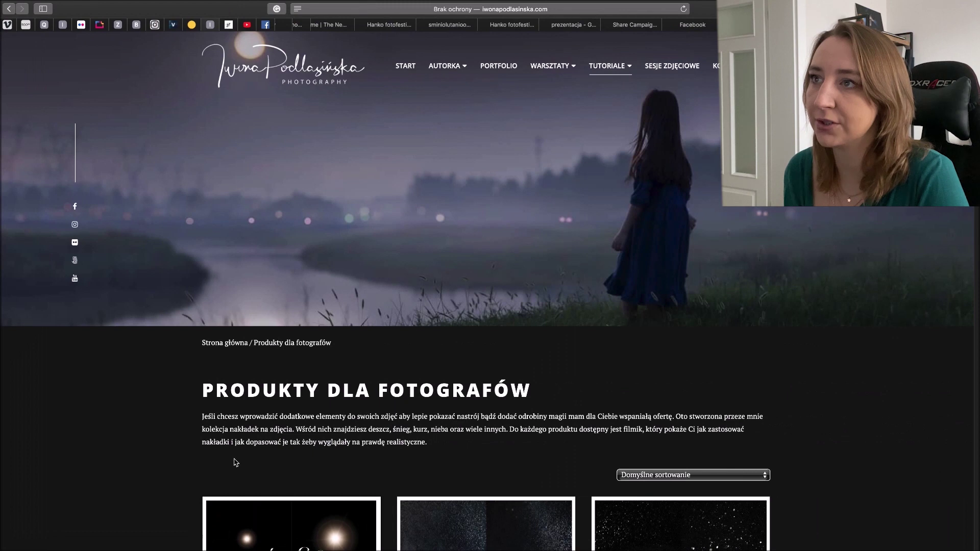